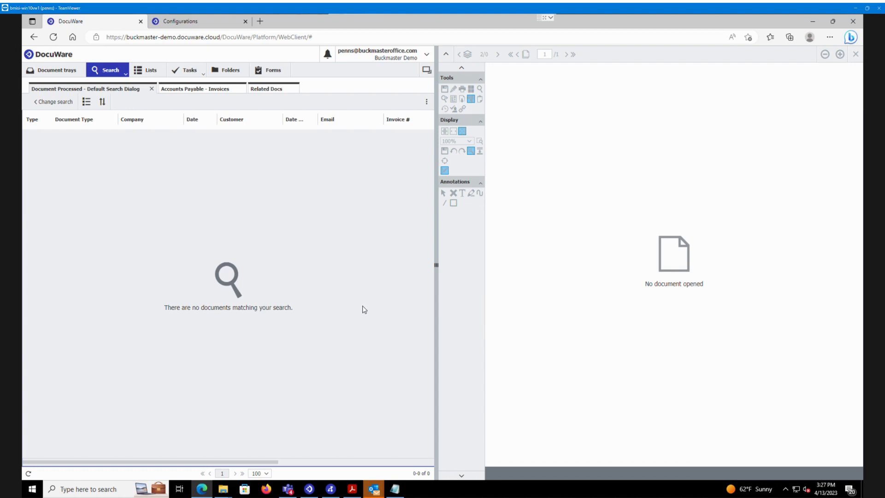
# Switch to File Explorer and copy Invoice1.pdf through Invoice5.pdf from the Document Processing folder into its Import subfolder.
pyautogui.moveTo(226, 491)
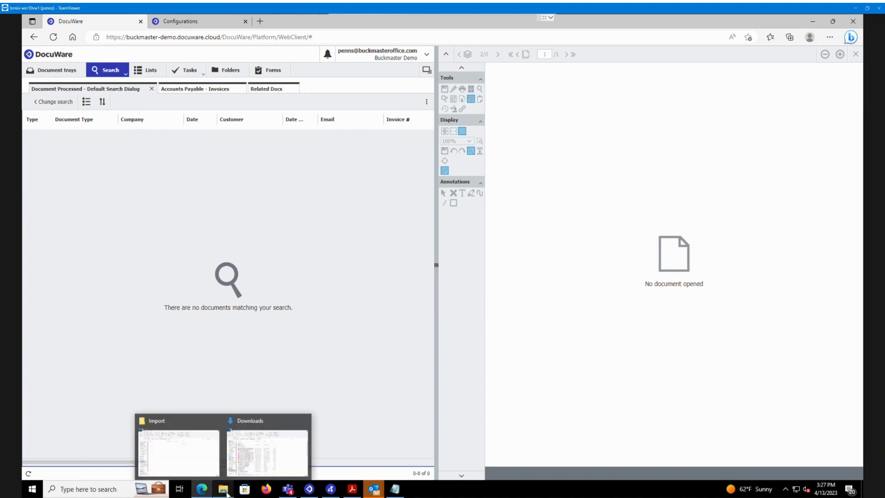
pyautogui.click(178, 461)
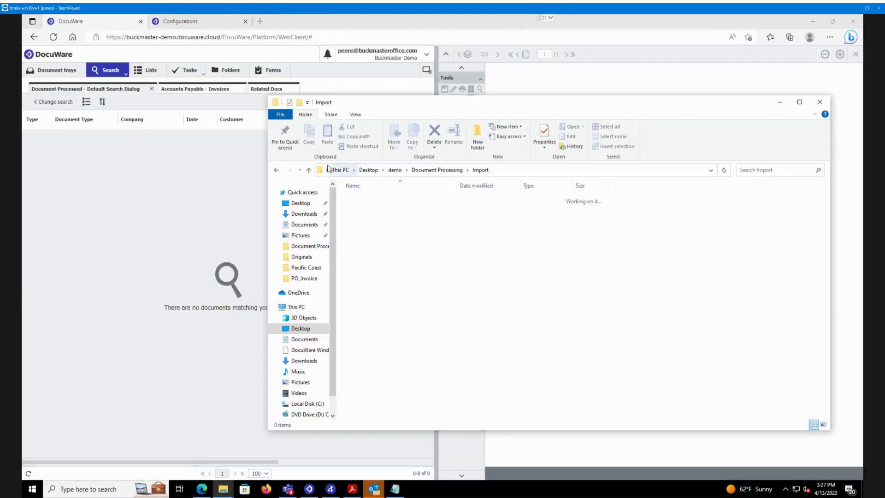
pyautogui.click(309, 170)
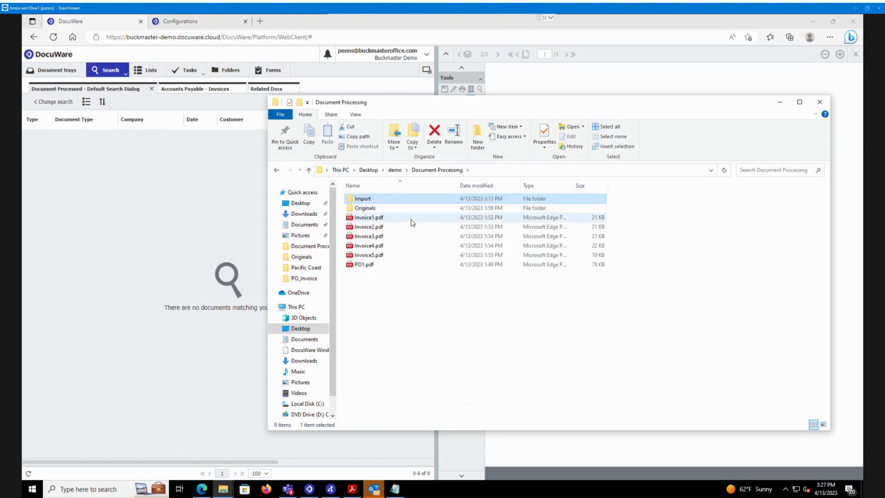
pyautogui.click(411, 220)
pyautogui.keyDown('shift'); pyautogui.click(390, 256); pyautogui.keyUp('shift')
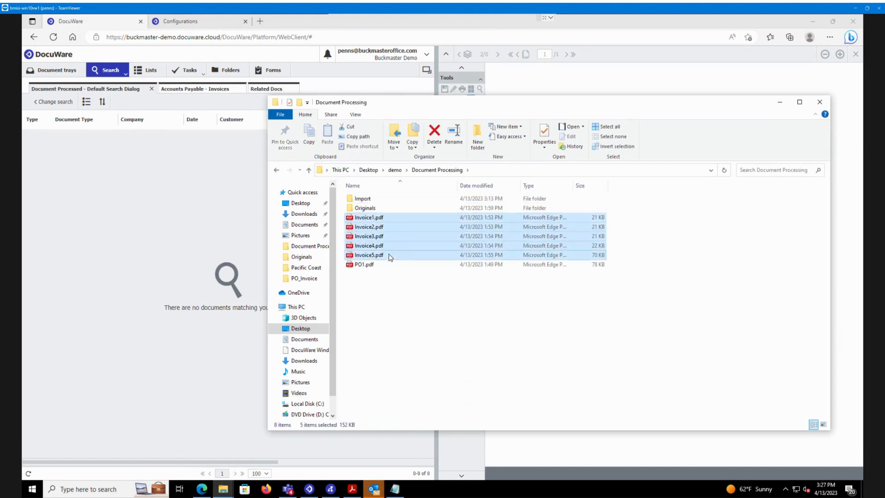
pyautogui.hotkey('ctrl', 'c')
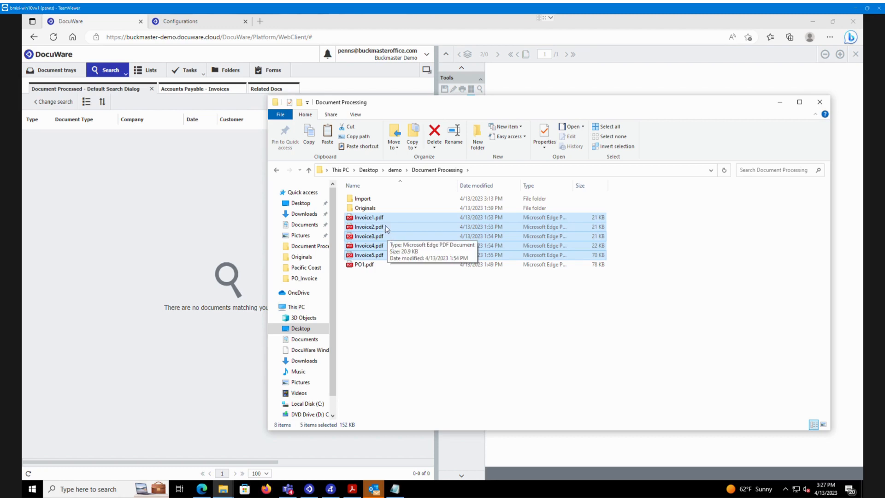
pyautogui.doubleClick(378, 200)
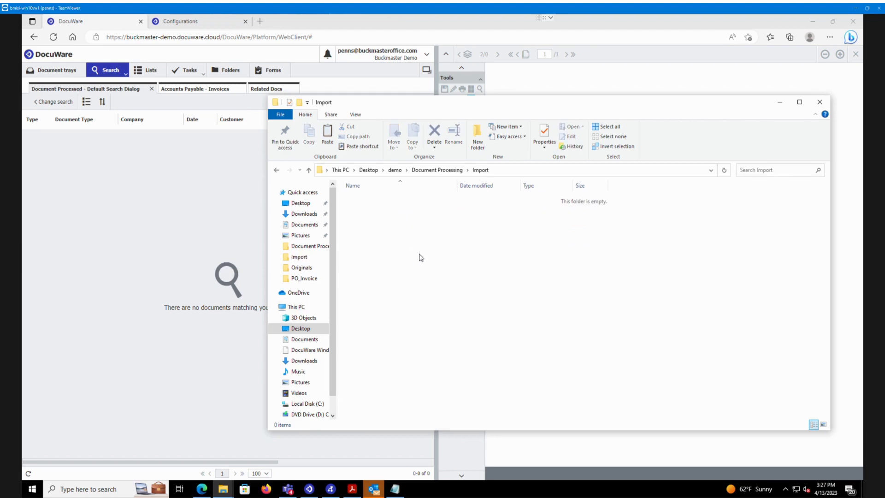
pyautogui.hotkey('ctrl', 'v')
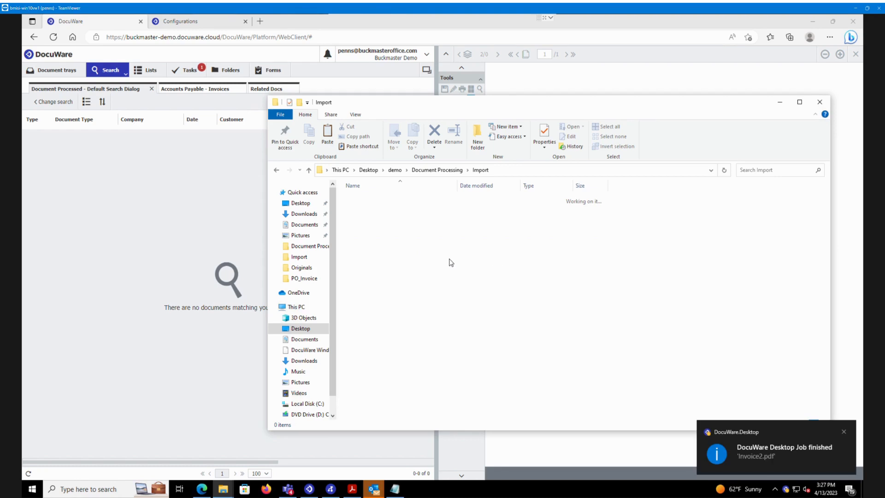
# Return to DocuWare, refresh the Document Processed search results and look over the index fields of the imported invoices.
pyautogui.click(155, 206)
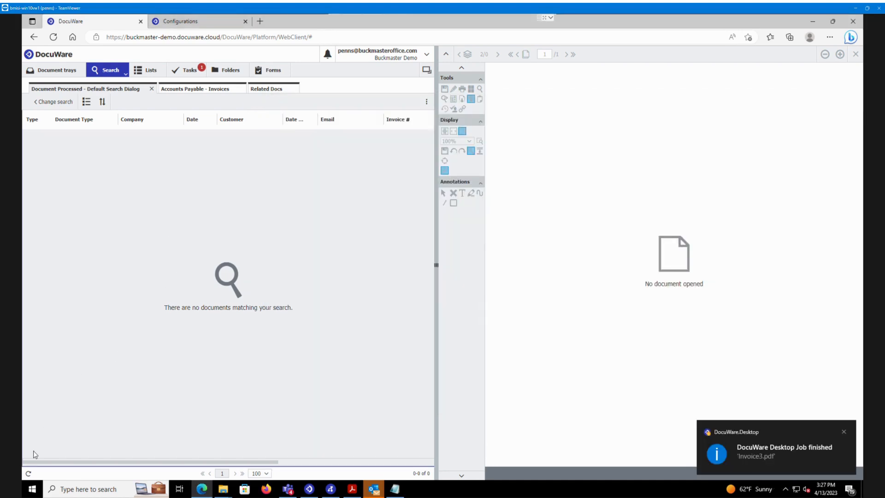
pyautogui.click(28, 473)
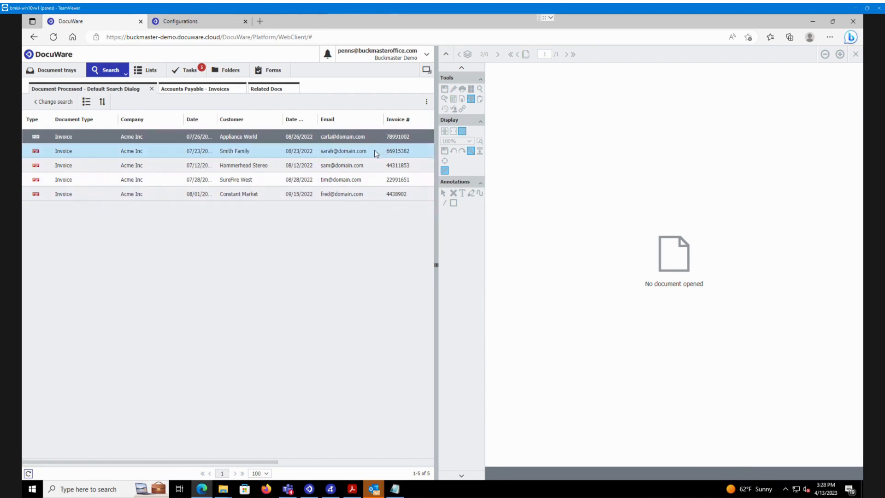
pyautogui.moveTo(245, 460); pyautogui.dragTo(154, 466)
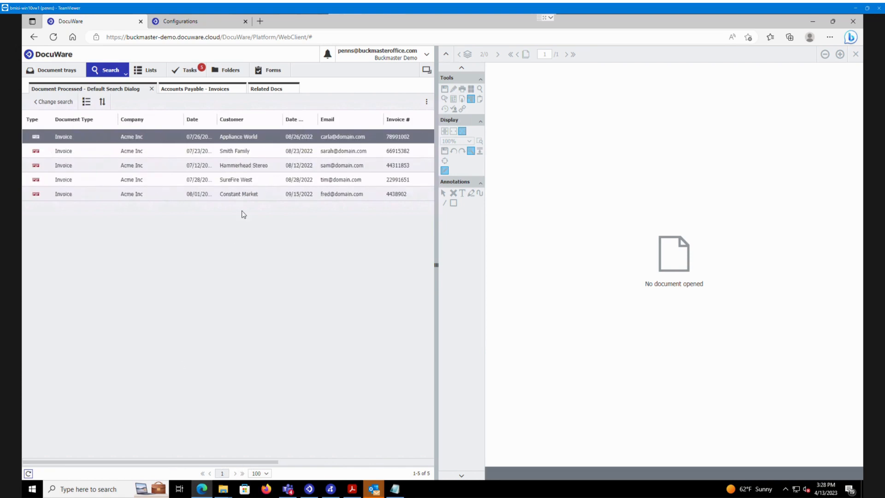
# View the Appliance World, Smith Family and Hammerhead Stereo invoices one after another, and close the document viewer.
pyautogui.doubleClick(237, 137)
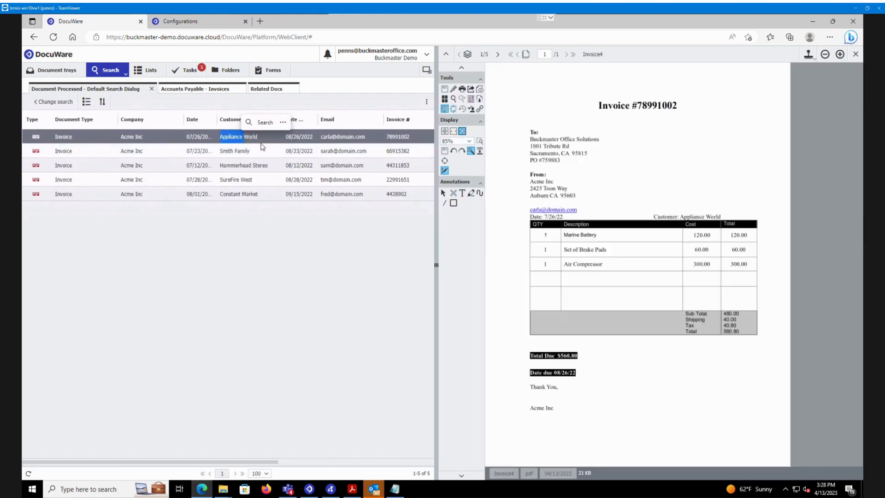
pyautogui.click(250, 151)
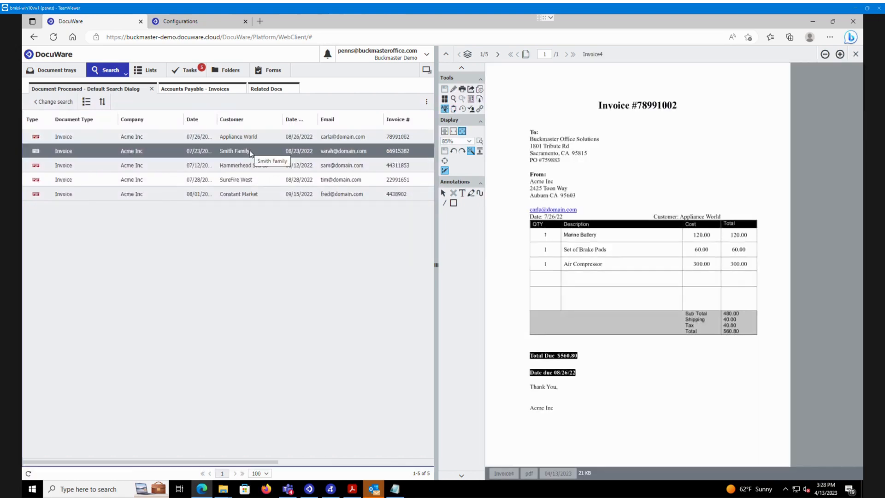
pyautogui.doubleClick(250, 151)
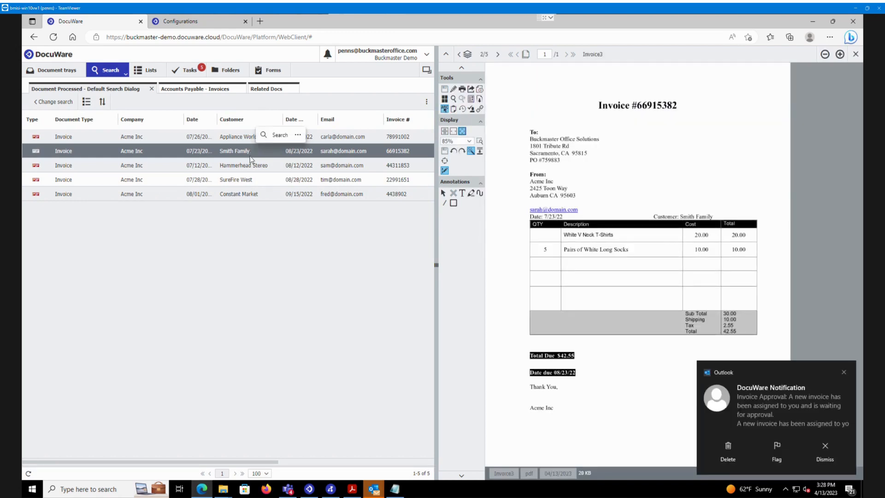
pyautogui.doubleClick(256, 166)
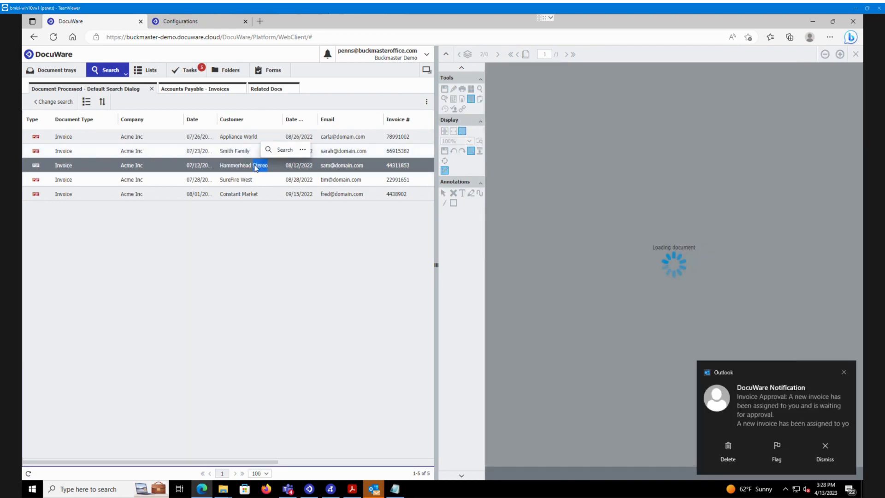
pyautogui.click(263, 183)
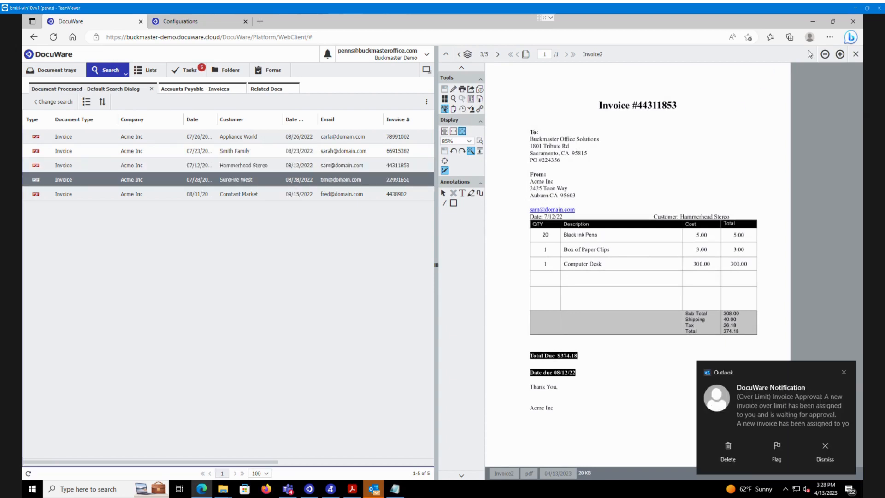
pyautogui.click(855, 54)
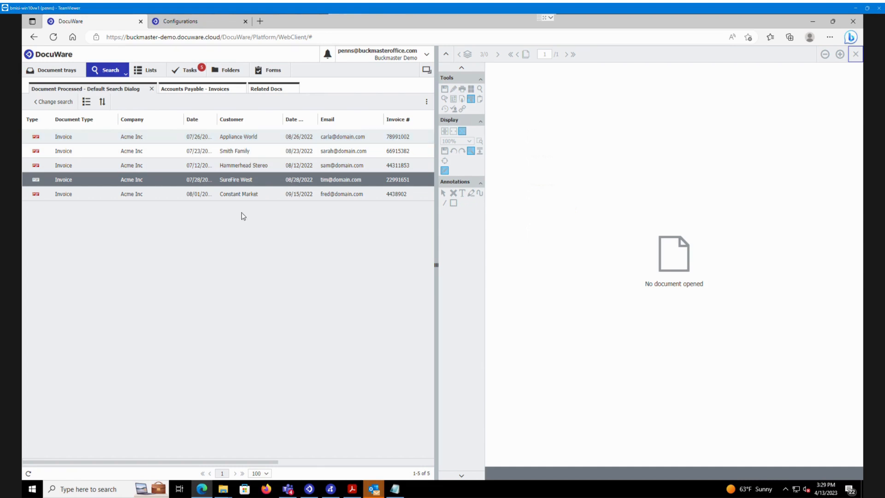
# Show the Accounts Payable - Invoices results, then switch to Adobe Acrobat Reader and print PO1.pdf to the DocuWare Printer.
pyautogui.click(196, 92)
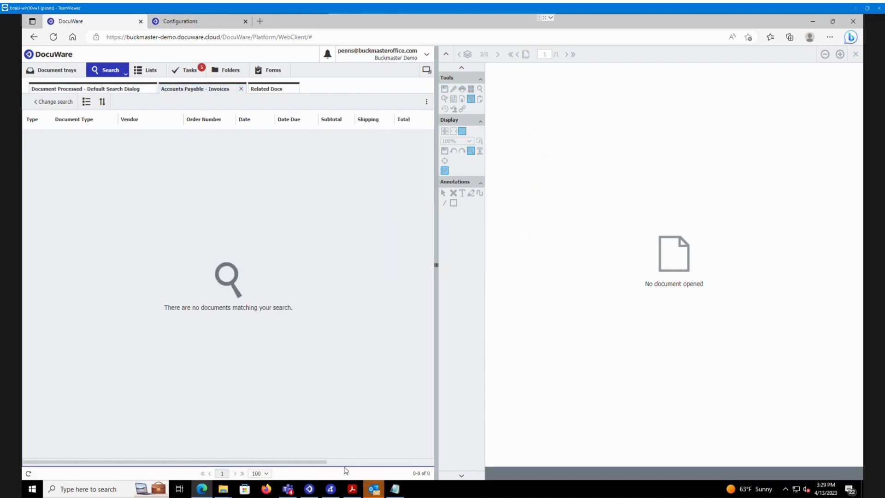
pyautogui.click(352, 489)
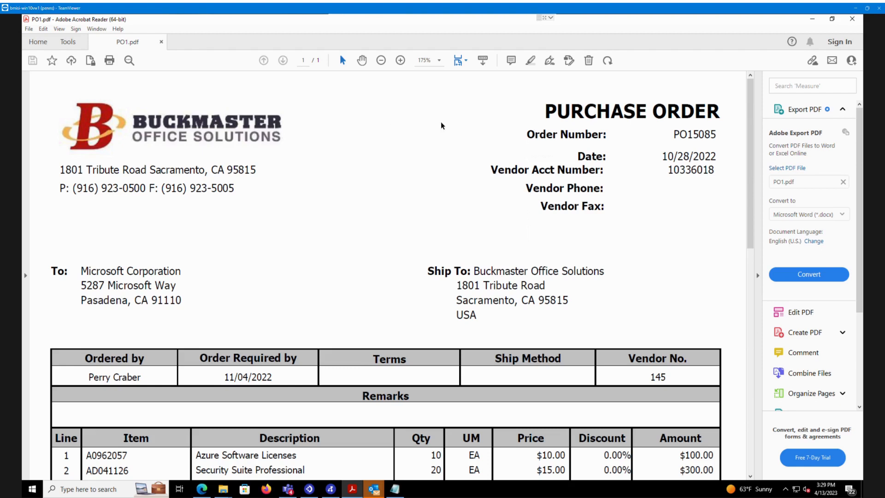
pyautogui.rightClick(354, 153)
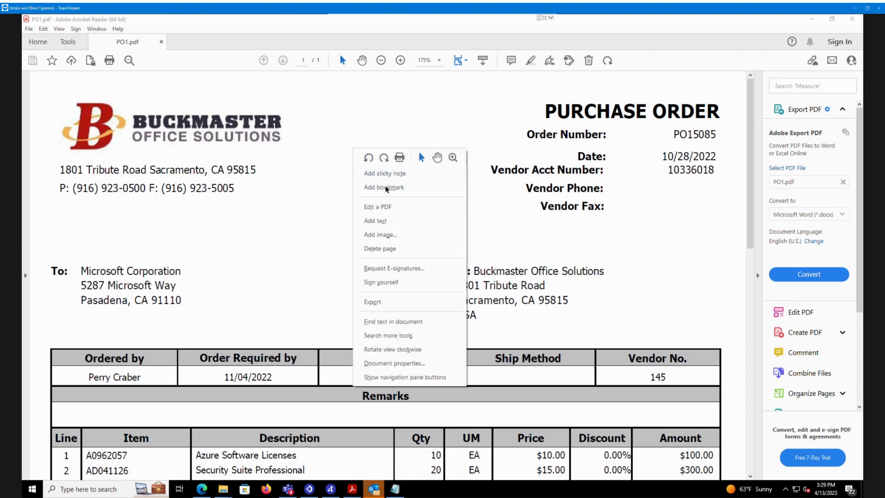
pyautogui.click(399, 159)
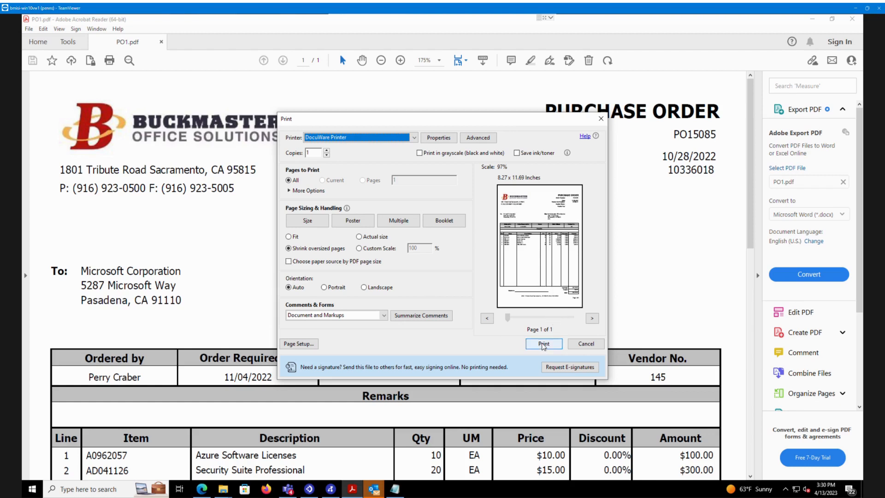
pyautogui.click(544, 344)
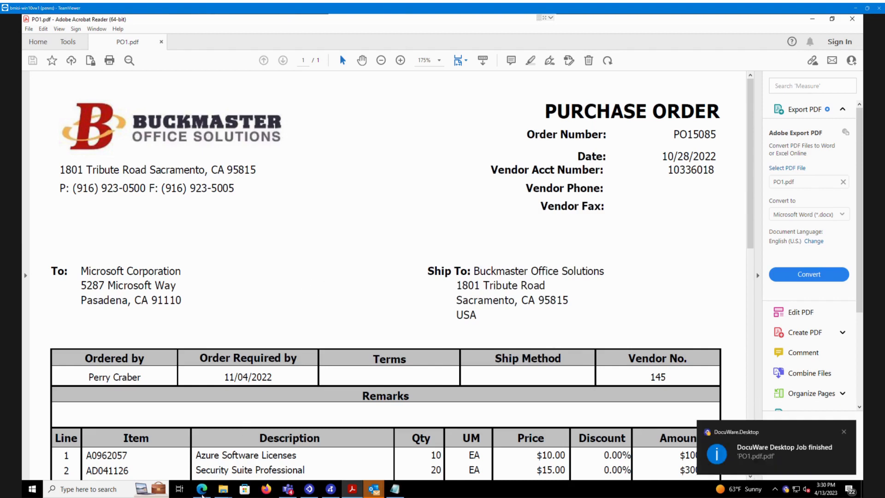
# Return to DocuWare, refresh the Accounts Payable - Invoices results and open the Microsoft Corporation purchase order.
pyautogui.click(202, 488)
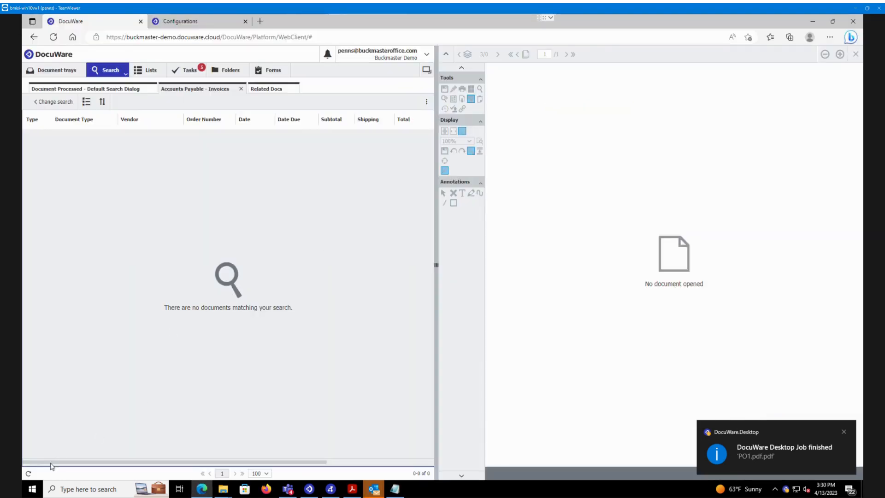
pyautogui.click(29, 473)
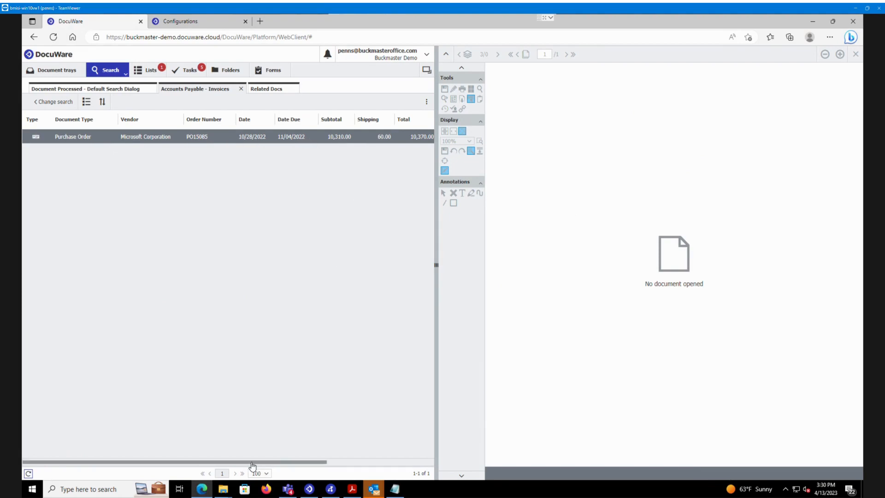
pyautogui.moveTo(261, 461); pyautogui.dragTo(221, 468)
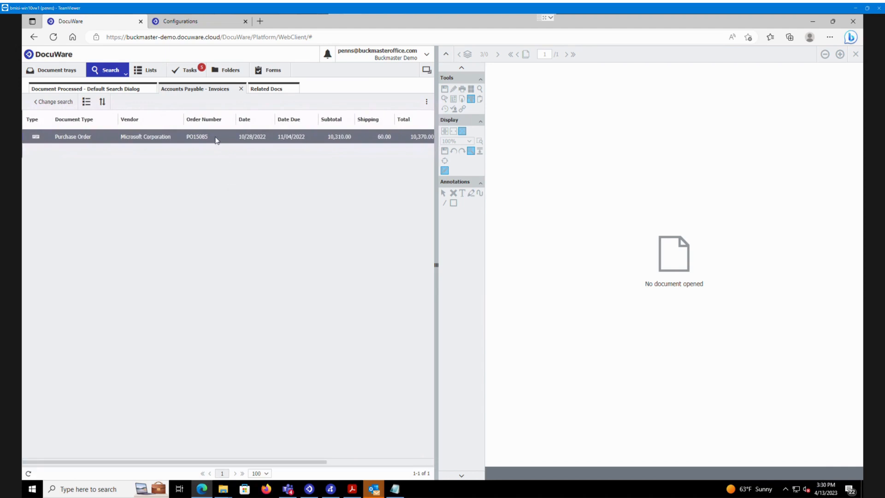
pyautogui.doubleClick(222, 139)
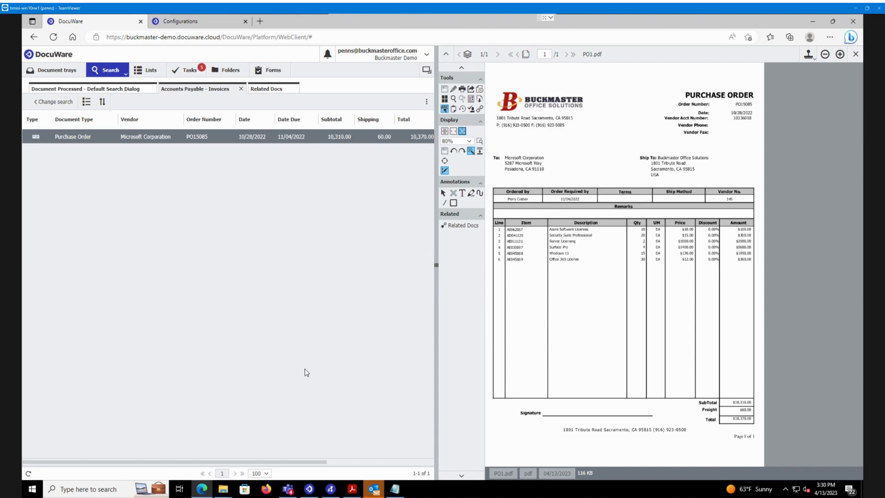
# Switch to the purchase order email in Outlook and start storing it to DocuWare with the Additional Docs configuration.
pyautogui.click(374, 490)
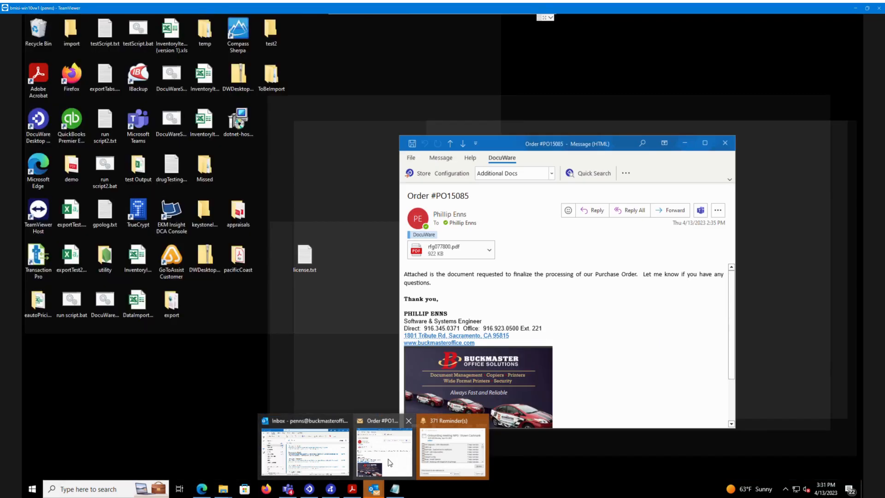
pyautogui.click(390, 462)
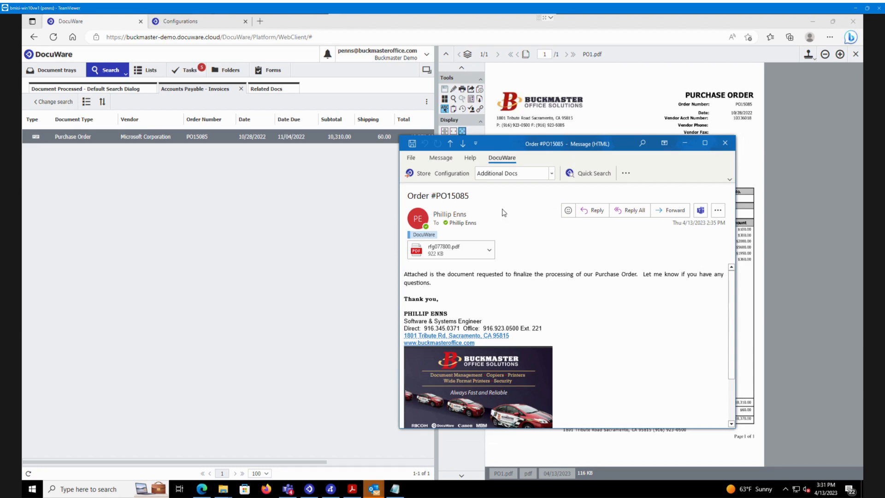
pyautogui.click(416, 175)
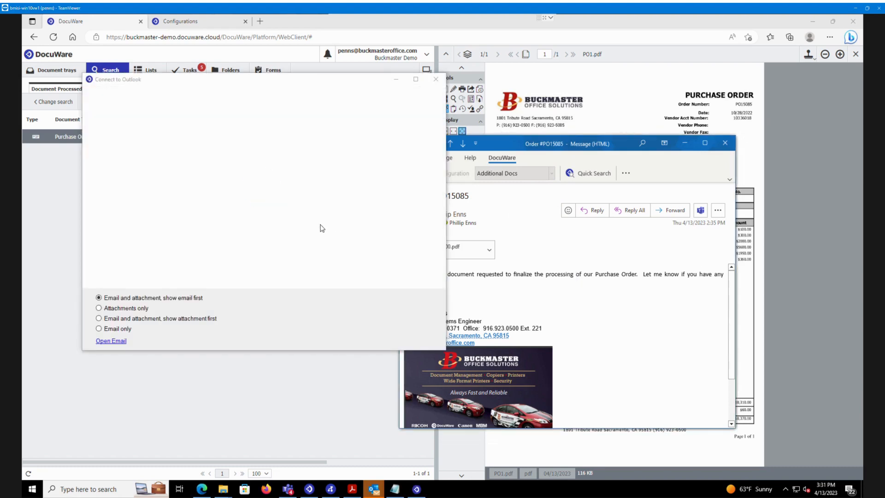
pyautogui.moveTo(250, 82); pyautogui.dragTo(249, 204)
# Store the email and attachment in Accounts Payable under the existing purchase order's order number, and refresh the Accounts Payable - Invoices results.
pyautogui.click(170, 306)
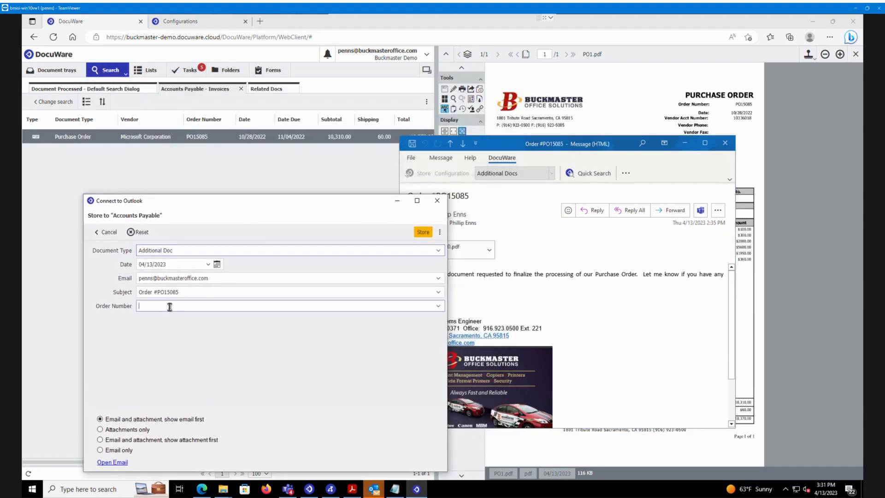
pyautogui.write('PO1')
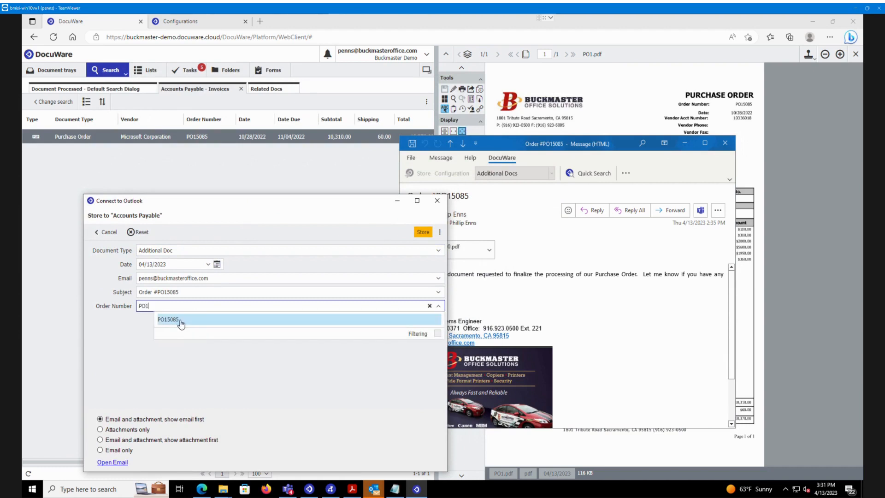
pyautogui.click(180, 323)
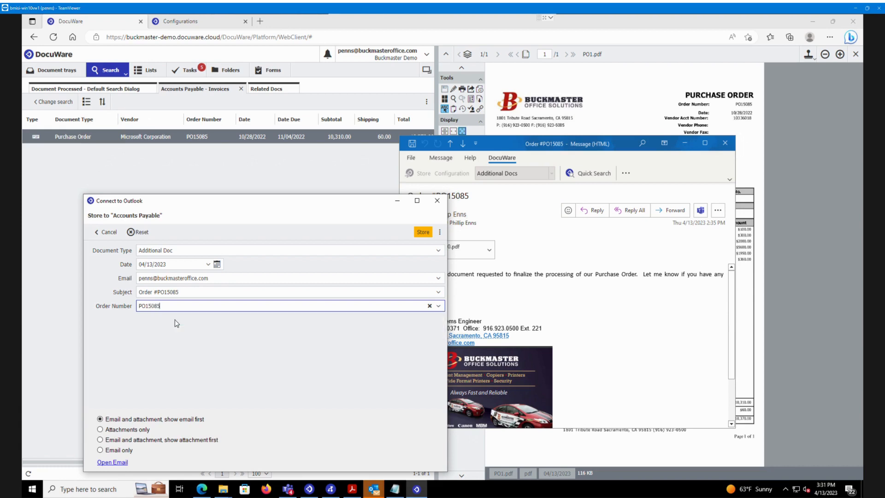
pyautogui.click(428, 234)
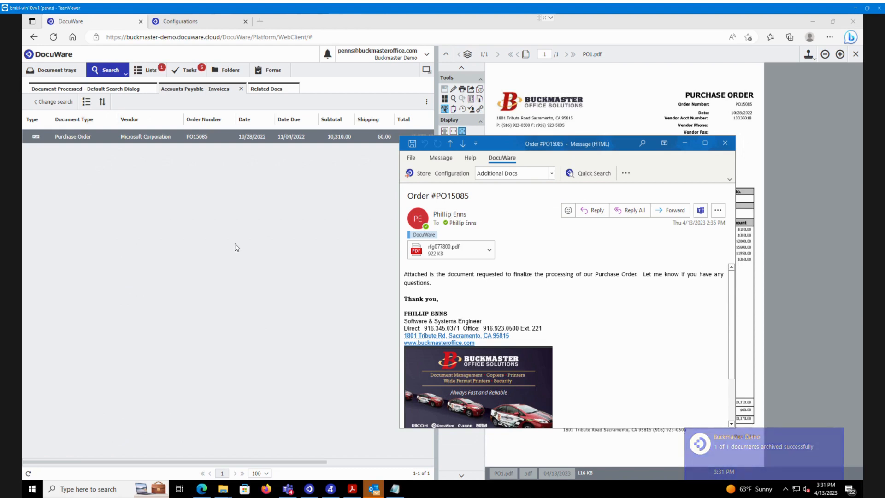
pyautogui.click(218, 278)
pyautogui.click(28, 473)
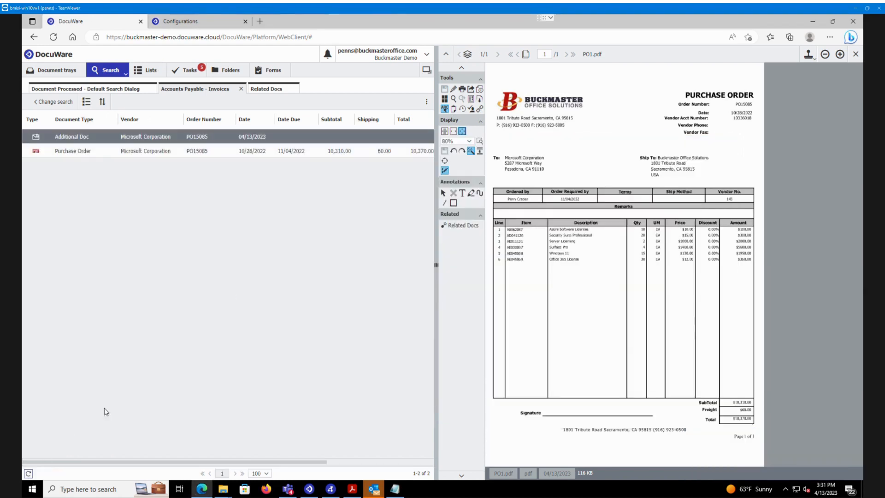